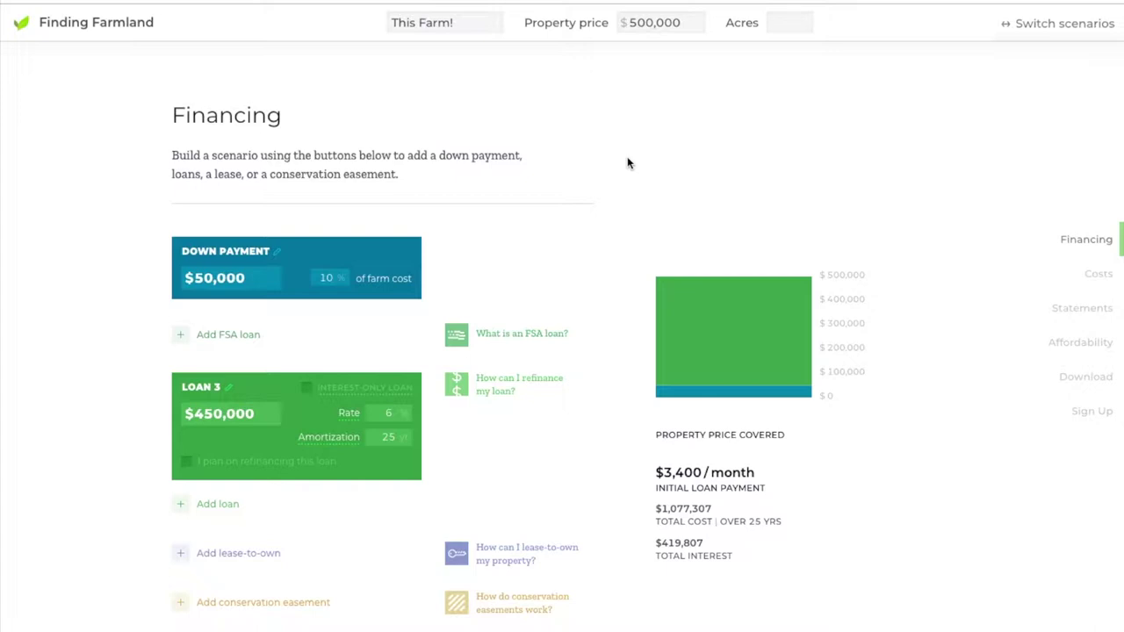
- Read the explanation of how conservation easements work
scroll(627, 159, "down", 1)
left_click(452, 569)
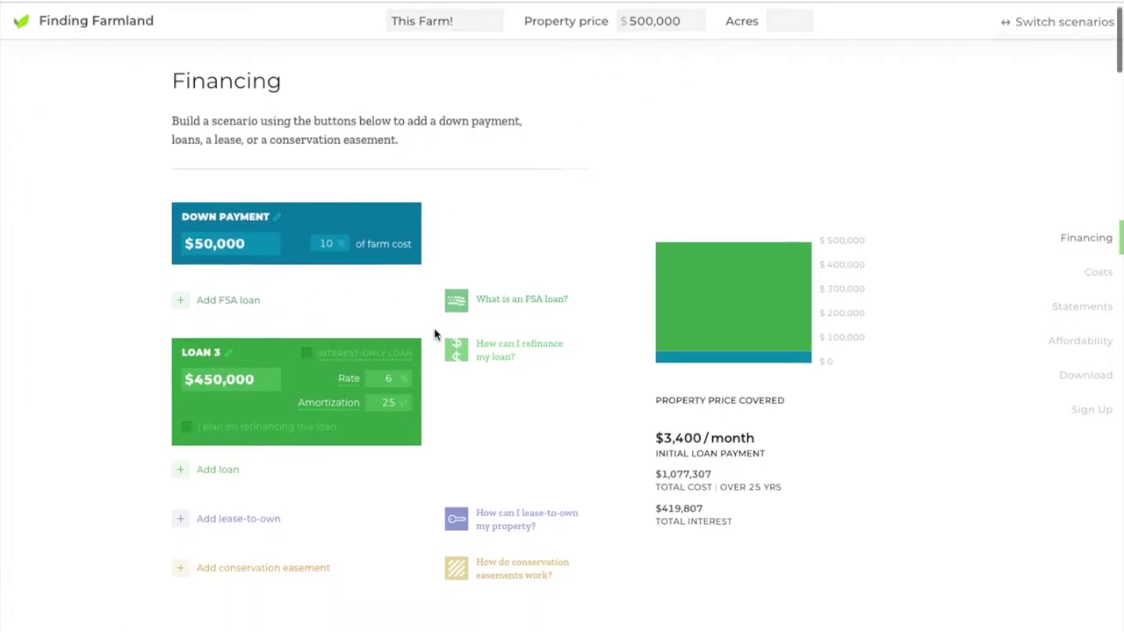
scroll(433, 334, "down", 2)
scroll(433, 334, "down", 3)
scroll(434, 334, "down", 3)
scroll(433, 334, "down", 3)
scroll(412, 377, "down", 1)
scroll(406, 223, "up", 2)
scroll(407, 223, "up", 2)
scroll(405, 225, "up", 4)
scroll(405, 224, "up", 3)
- Switch to the saved We Must Protect scenario
left_click(1066, 33)
left_click(1064, 58)
scroll(581, 231, "down", 3)
scroll(582, 232, "up", 1)
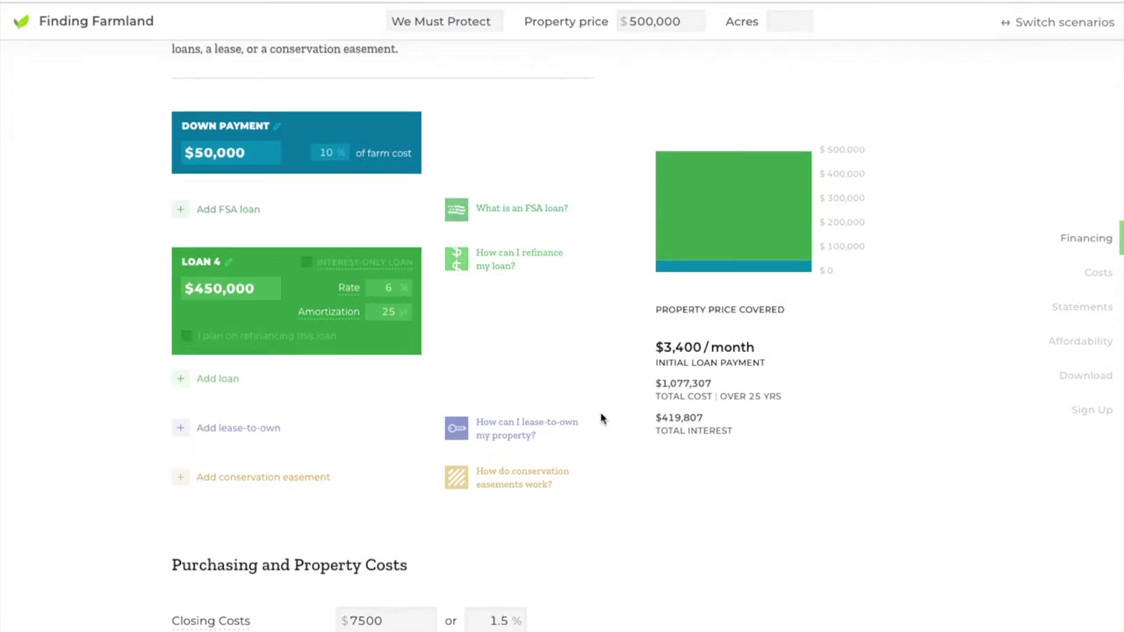
- Add a $200,000 conservation easement to the financing
left_click(178, 479)
type("200000")
key("Return")
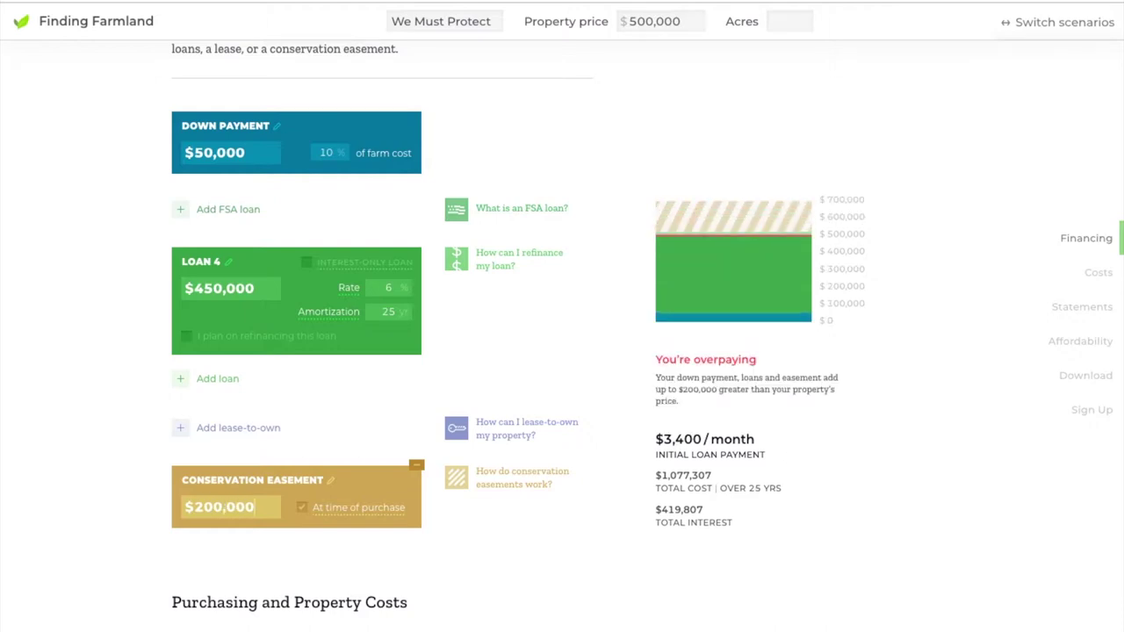
scroll(290, 469, "down", 1)
- Award the easement funds in year 1 instead of at purchase, choosing the receiving loan
left_click(302, 461)
mouse_move(225, 505)
left_mouse_down()
mouse_move(280, 502)
mouse_move(227, 503)
left_mouse_up()
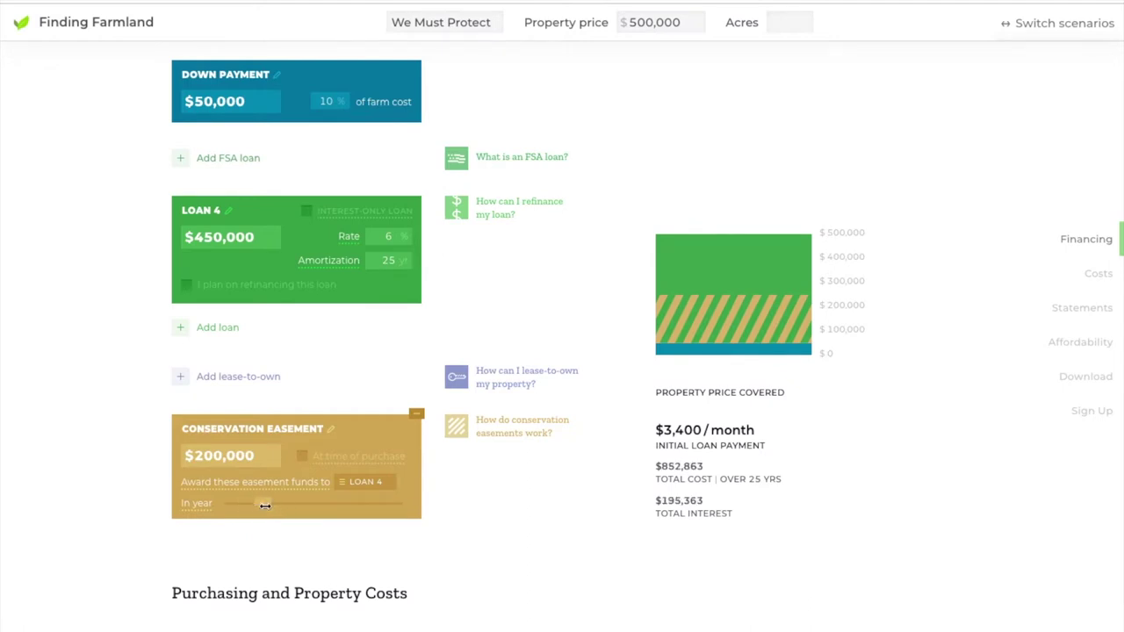
left_click(374, 486)
mouse_move(368, 432)
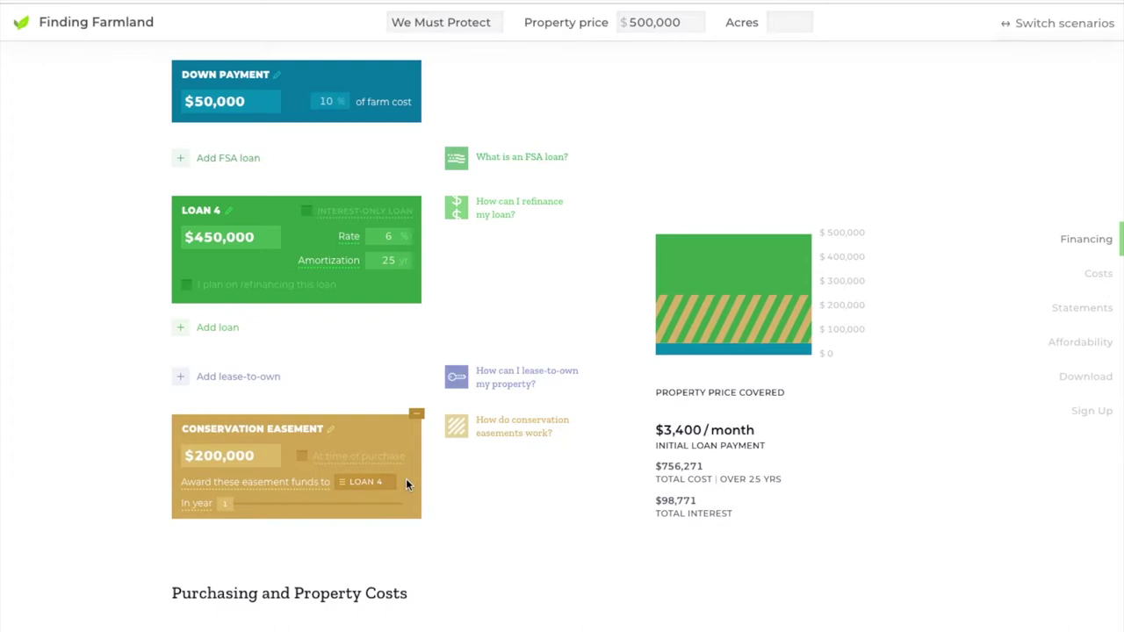
- Apply the easement at time of purchase and cut Loan 4 from $450,000 to $250,000
left_click(302, 458)
mouse_move(296, 445)
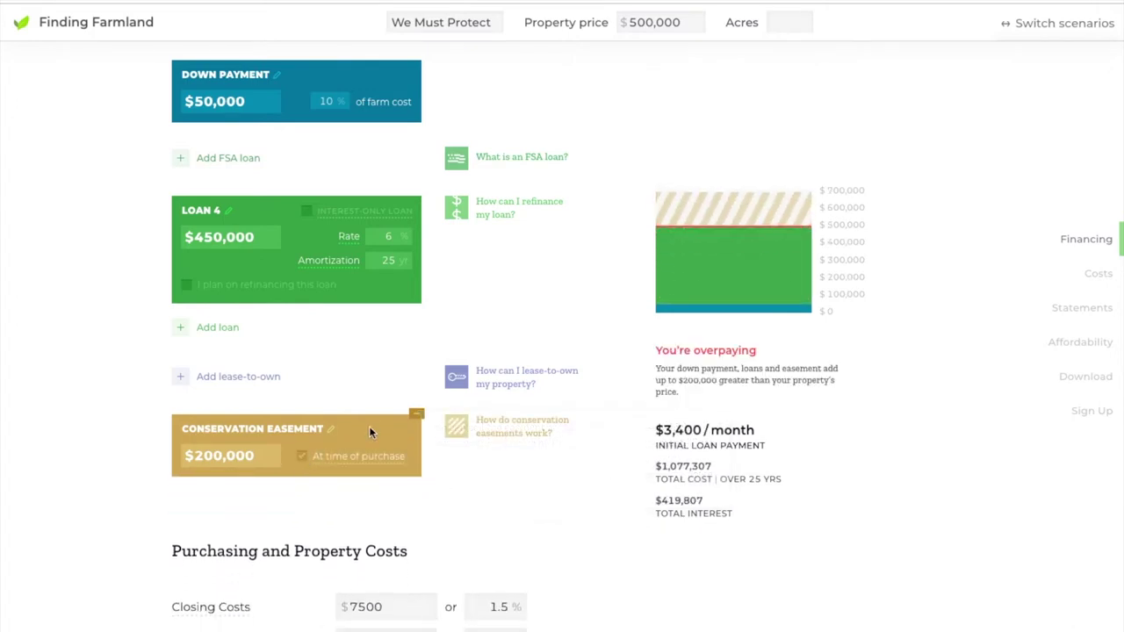
left_click(203, 236)
key("BackSpace")
type("2")
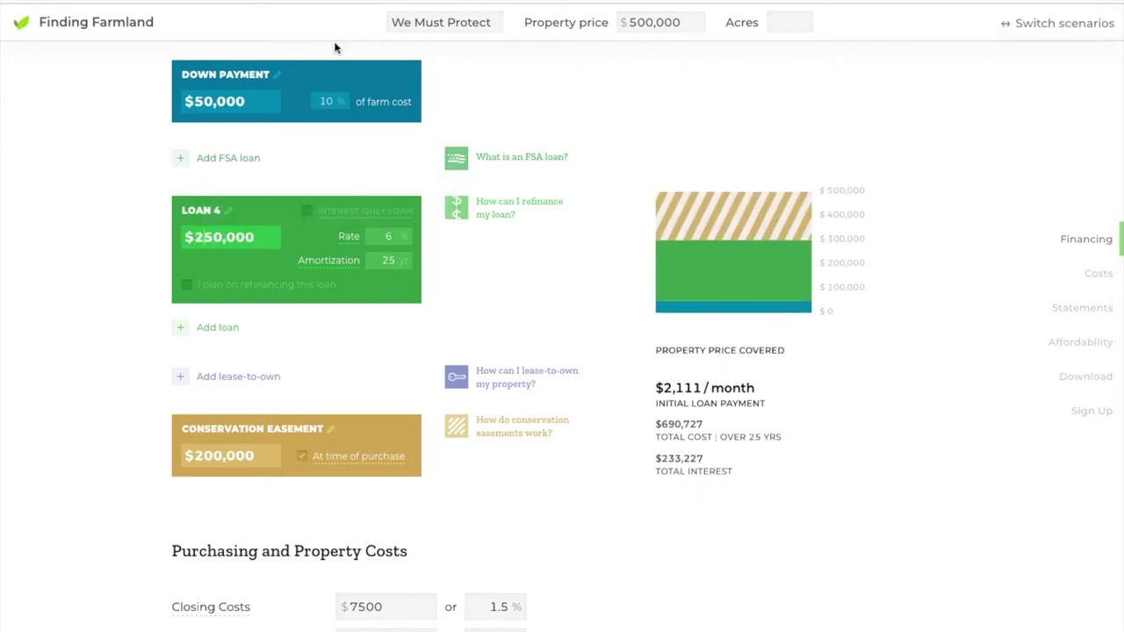
scroll(435, 425, "down", 2)
- Change yearly taxes from $5,000 to $3,000 and review the Total Cost section
scroll(436, 431, "down", 2)
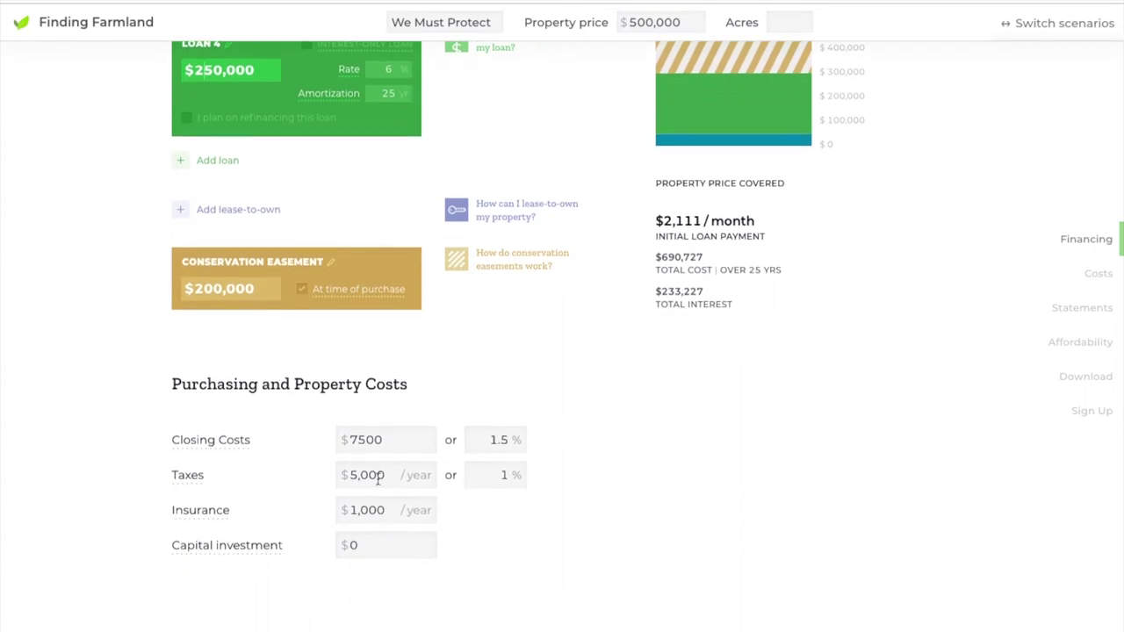
left_click(357, 475)
key("BackSpace")
type("3")
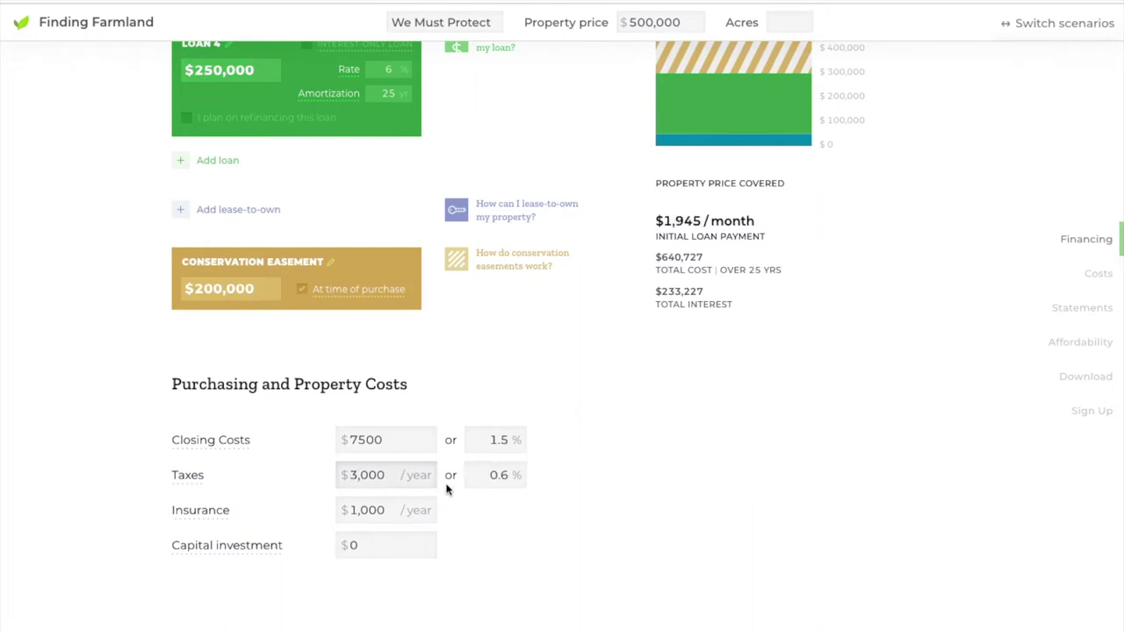
scroll(446, 489, "down", 3)
scroll(446, 485, "down", 3)
scroll(515, 483, "down", 2)
scroll(397, 548, "down", 3)
scroll(397, 548, "down", 2)
scroll(397, 547, "down", 1)
scroll(397, 547, "down", 1)
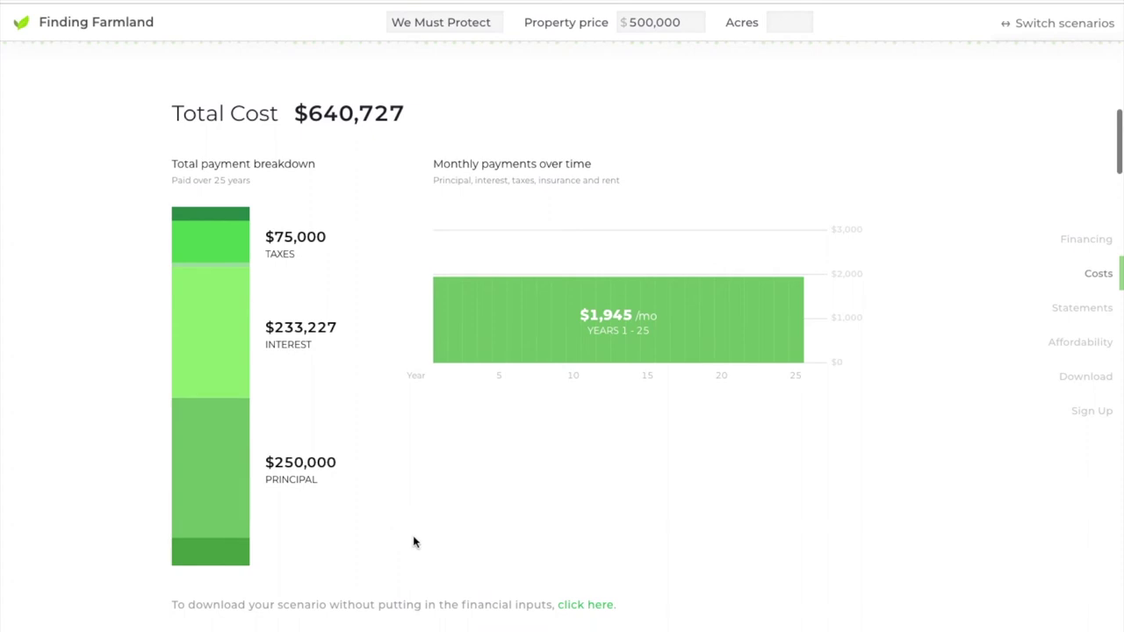
left_click(1053, 30)
left_click(1050, 100)
left_click(1035, 38)
left_click(1033, 58)
scroll(378, 214, "up", 1)
scroll(378, 214, "up", 1)
scroll(378, 214, "up", 1)
scroll(379, 214, "up", 1)
scroll(378, 214, "up", 2)
scroll(379, 215, "up", 1)
scroll(379, 214, "up", 1)
mouse_move(215, 298)
scroll(232, 342, "up", 1)
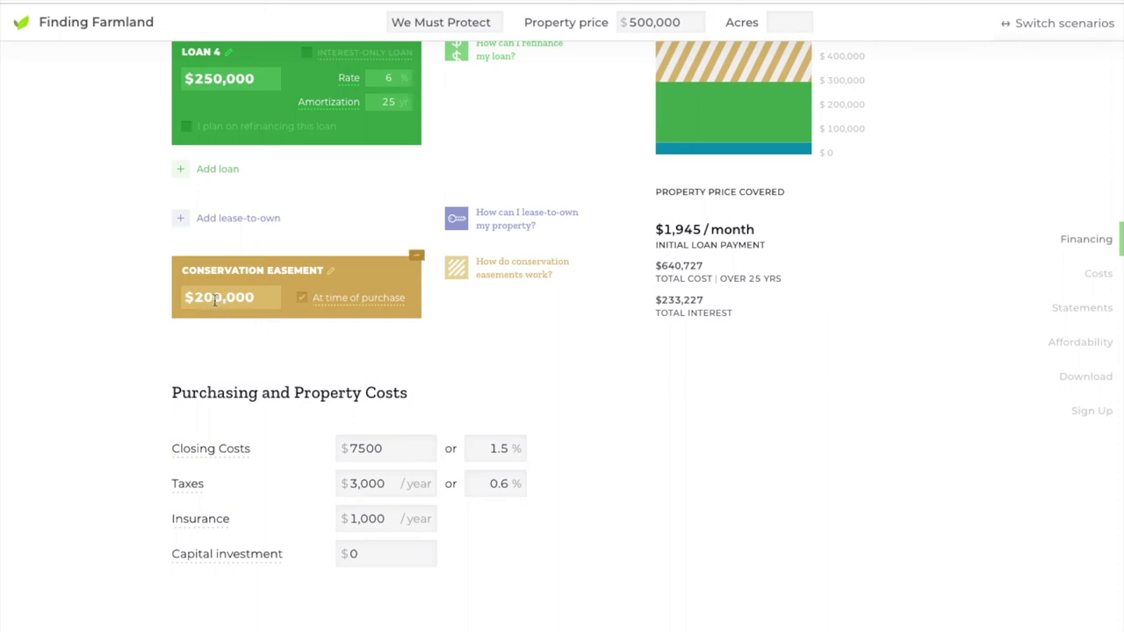
- Zero out the $200,000 easement amount and review the updated Total Cost charts
scroll(445, 409, "down", 2)
scroll(445, 408, "down", 2)
scroll(401, 451, "down", 1)
scroll(401, 451, "up", 1)
scroll(403, 454, "up", 1)
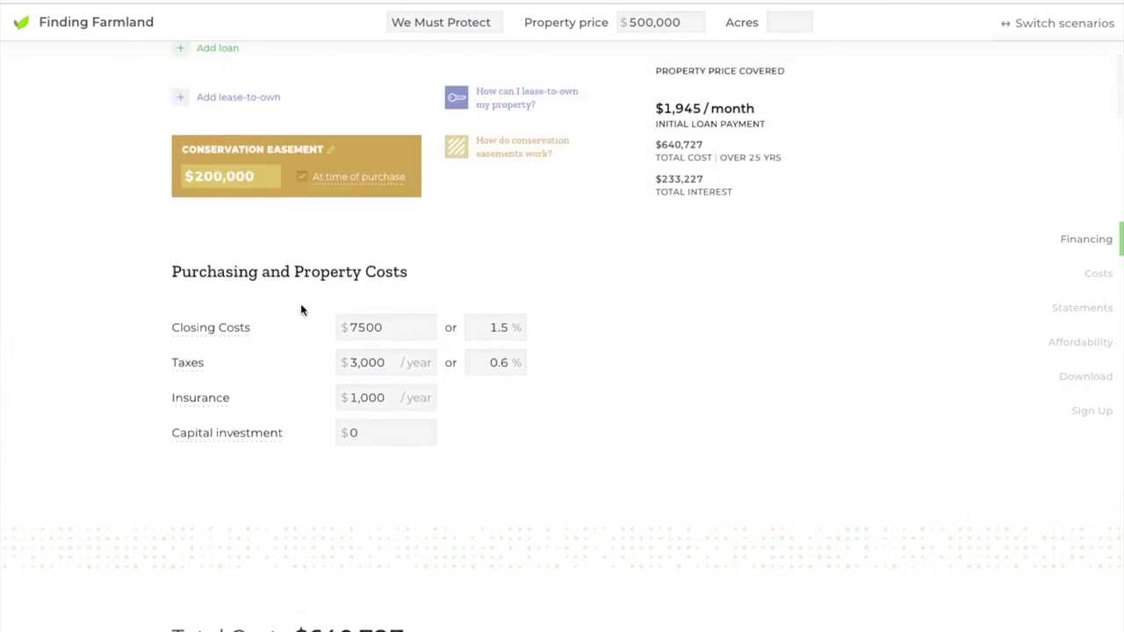
scroll(301, 308, "up", 1)
key("BackSpace")
scroll(313, 344, "down", 3)
scroll(313, 343, "down", 2)
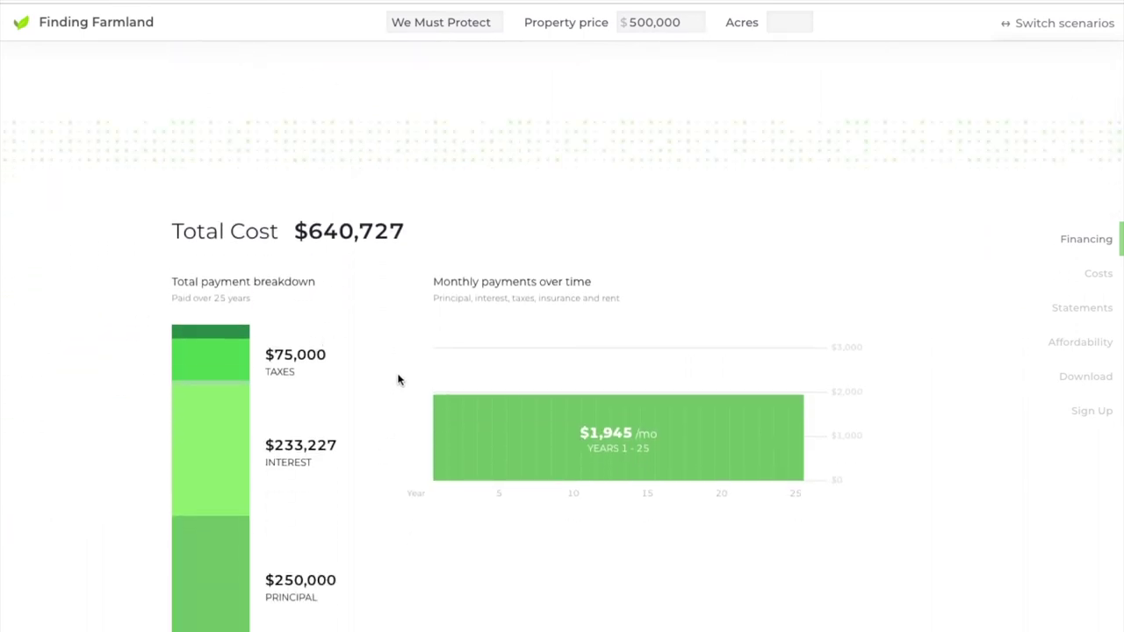
scroll(398, 380, "up", 2)
scroll(396, 379, "up", 5)
scroll(155, 344, "down", 2)
scroll(156, 343, "down", 1)
scroll(155, 344, "down", 2)
scroll(155, 344, "down", 2)
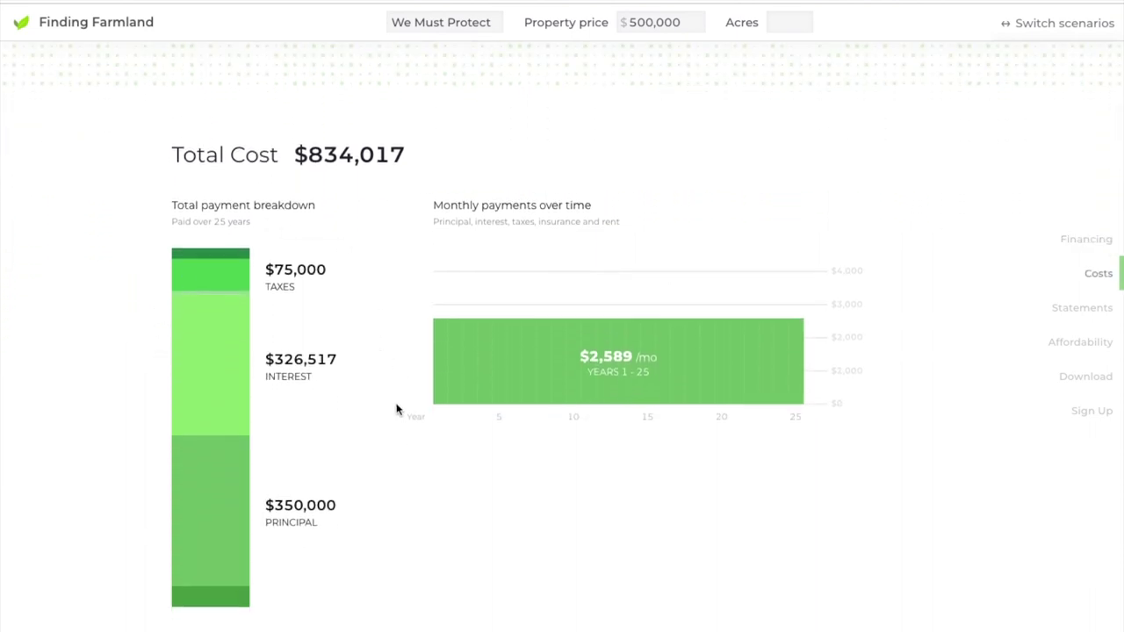
scroll(412, 383, "up", 6)
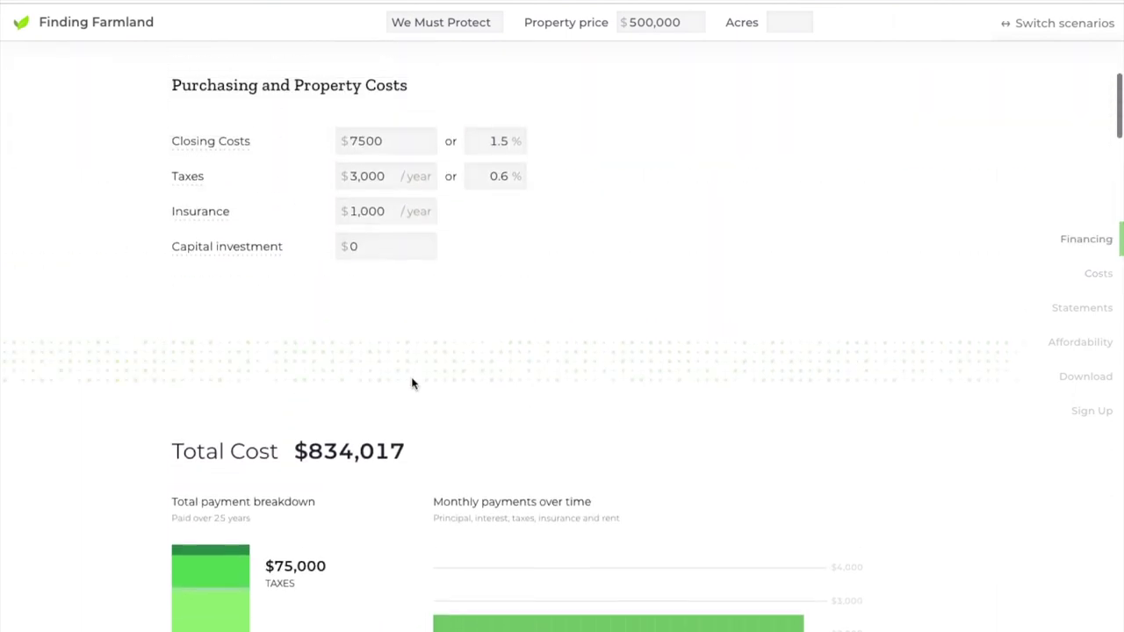